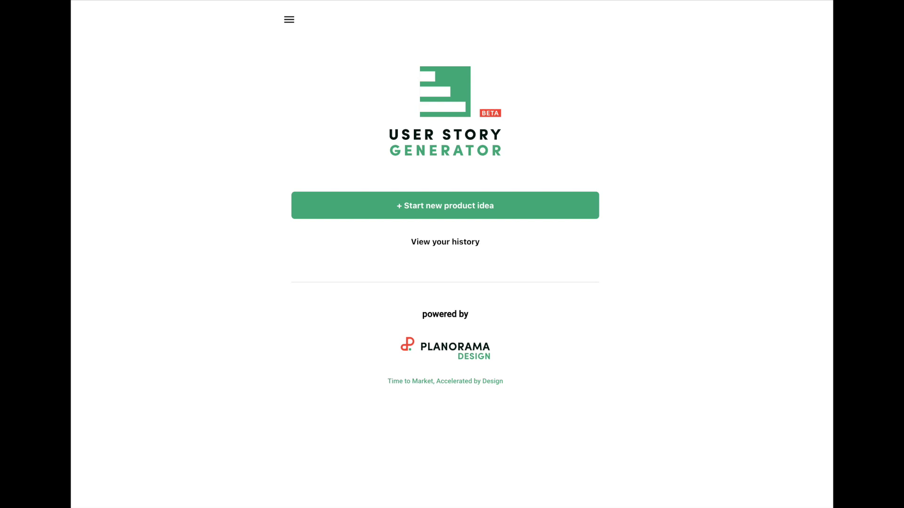
Paste the employee wellness app idea for finding local mental health services and generate features.
{"action": "left_click", "coordinate": [431, 208]}
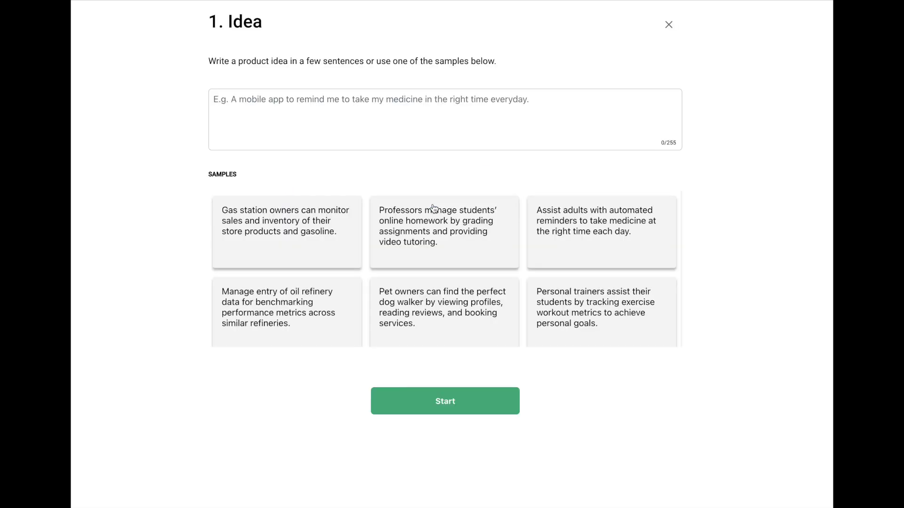
{"action": "left_click", "coordinate": [335, 101]}
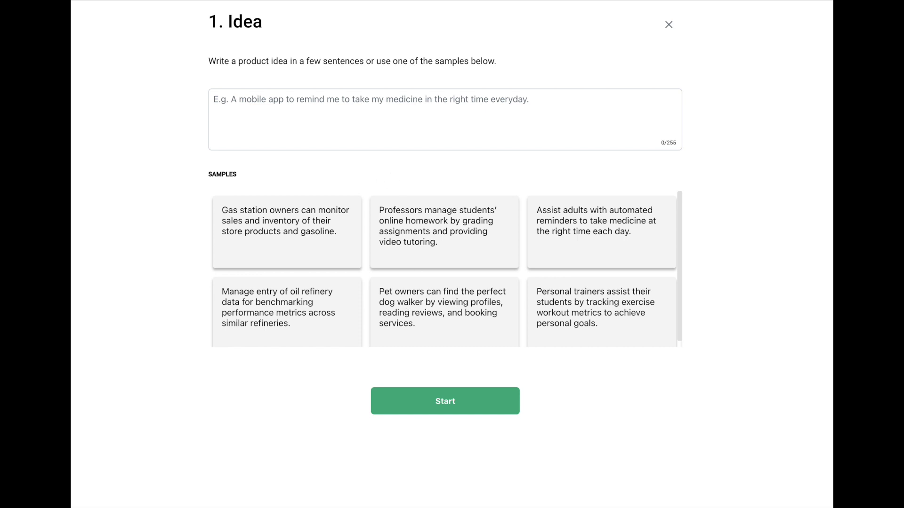
{"action": "left_click", "coordinate": [256, 106]}
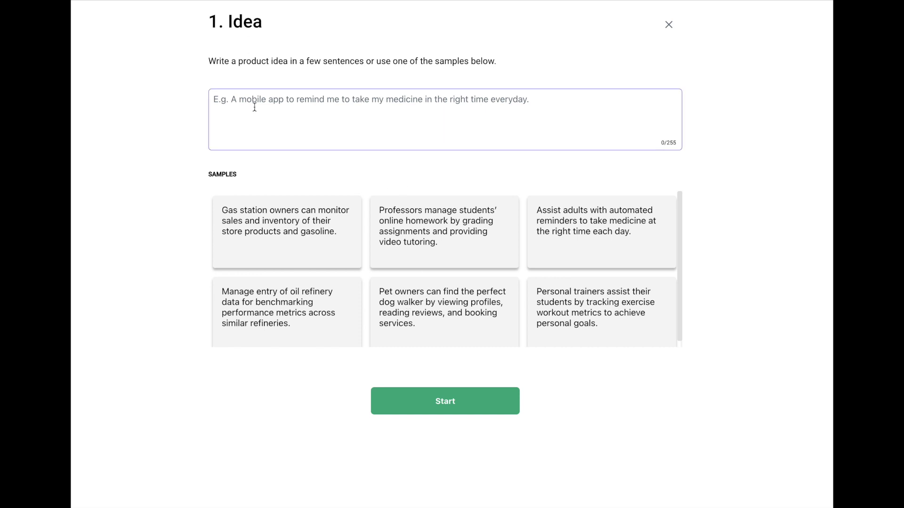
{"action": "type", "text": "Employee wellness application to find local mental health services that help cope with work and family stress."}
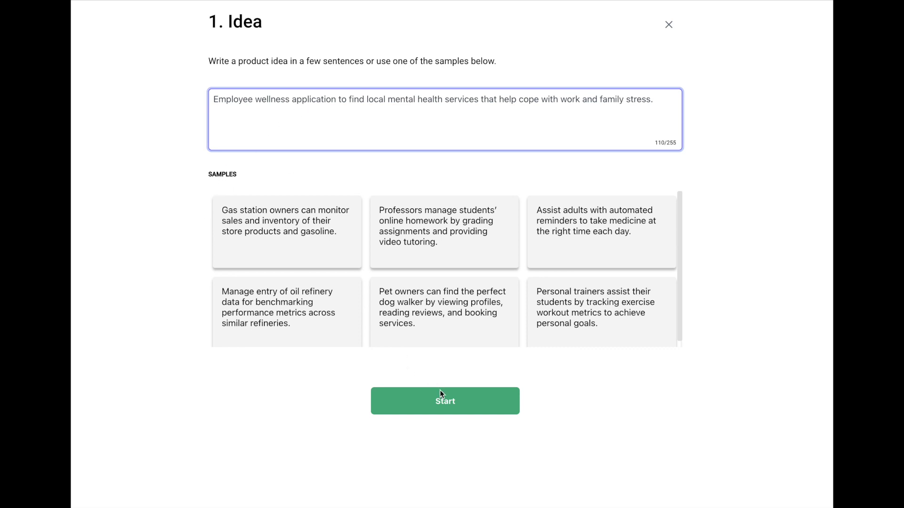
{"action": "left_click", "coordinate": [446, 402]}
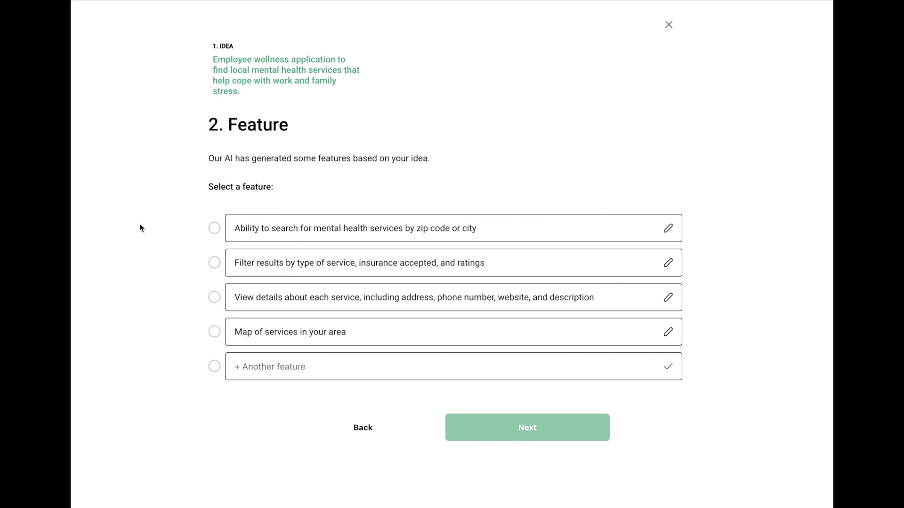
Choose the search-by-zip-code-or-city feature and continue to roles.
{"action": "left_click", "coordinate": [214, 229]}
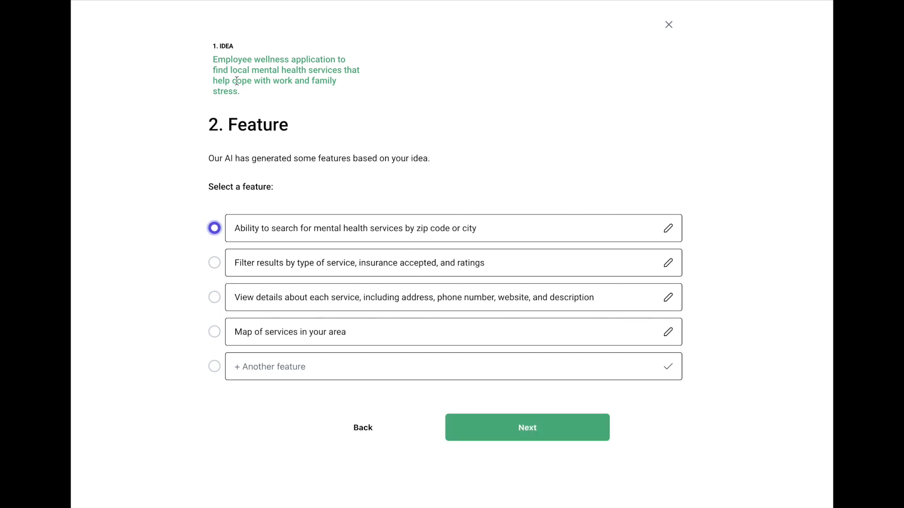
{"action": "left_click", "coordinate": [550, 433]}
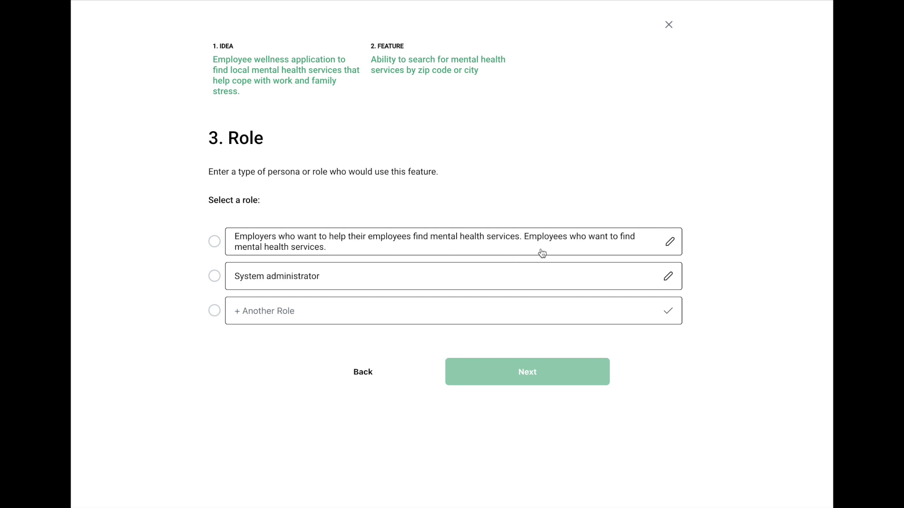
Rename the first suggested role to 'Employees'.
{"action": "left_click", "coordinate": [670, 245]}
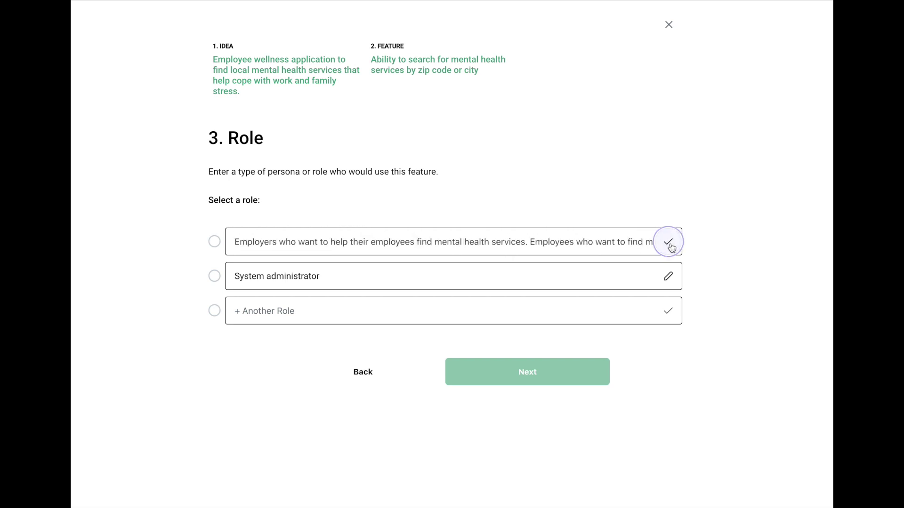
{"action": "triple_click", "coordinate": [355, 243]}
{"action": "type", "text": "Employees"}
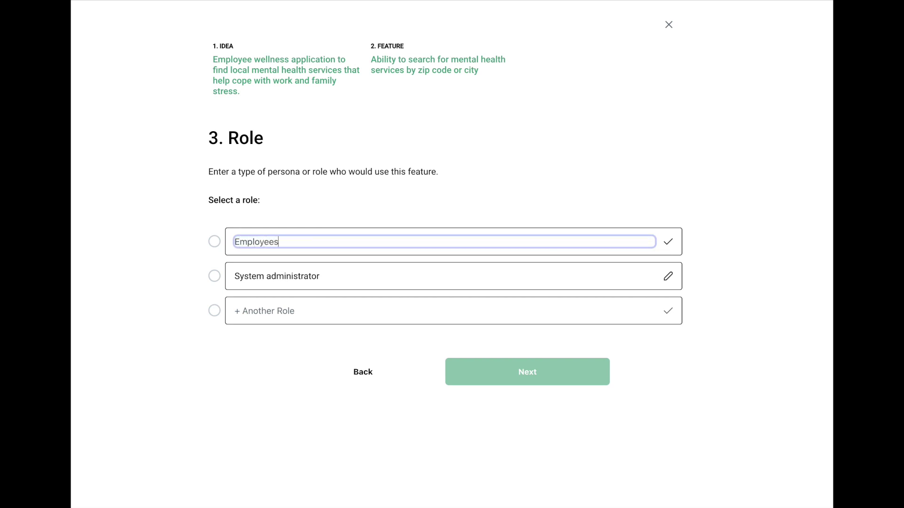
{"action": "key", "text": "Return"}
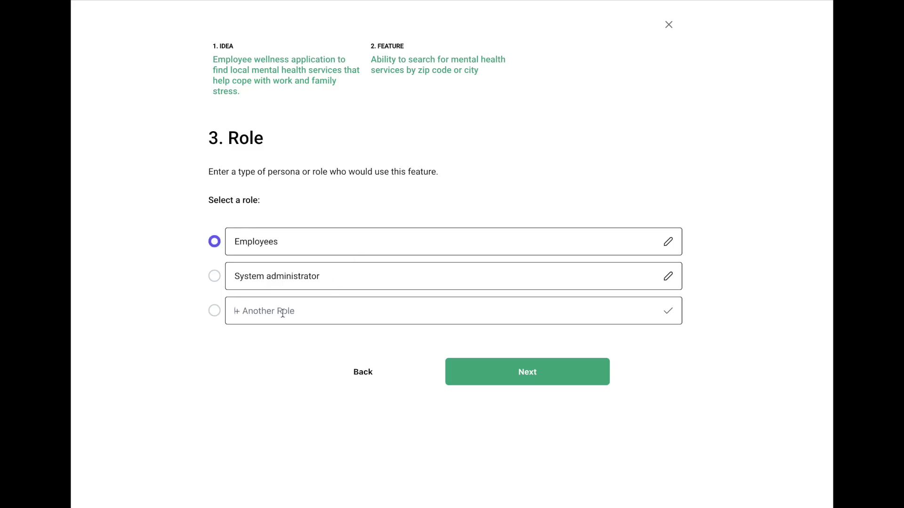
Add an 'Employers' role and generate user stories for it.
{"action": "left_click", "coordinate": [294, 310]}
{"action": "type", "text": "Empol"}
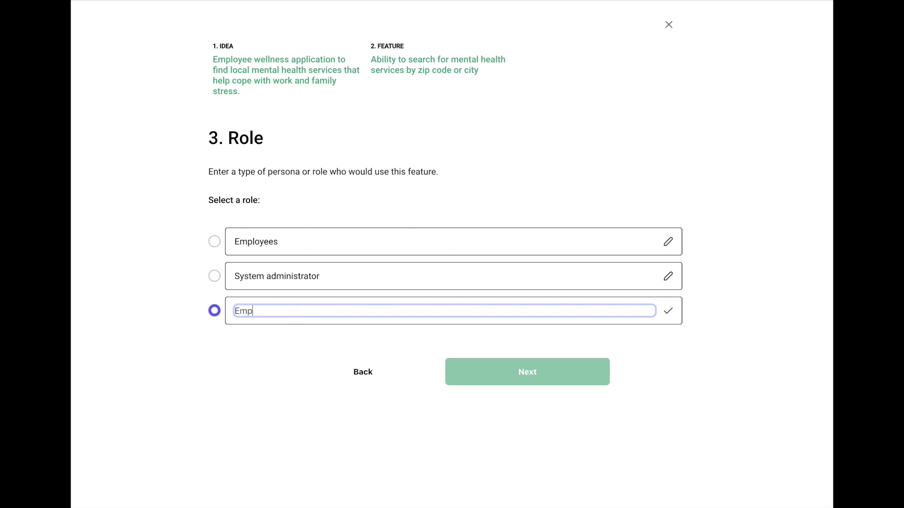
{"action": "key", "text": "BackSpace"}
{"action": "type", "text": "y"}
{"action": "key", "text": "BackSpace"}
{"action": "key", "text": "BackSpace"}
{"action": "type", "text": "loyers"}
{"action": "key", "text": "Return"}
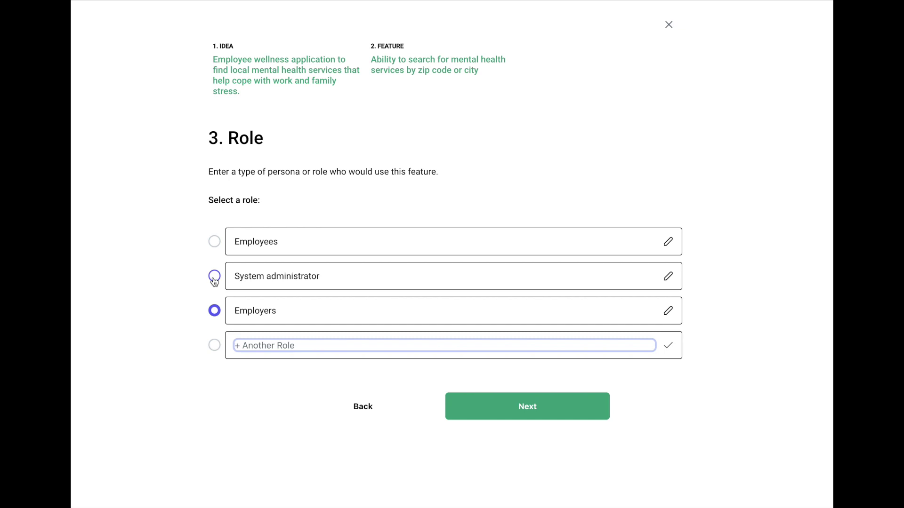
{"action": "left_click", "coordinate": [524, 411]}
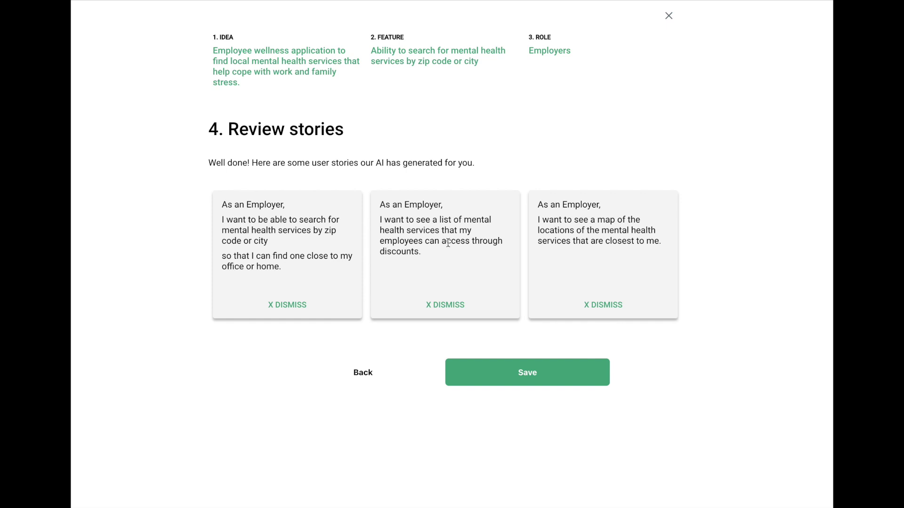
Dismiss the map-of-services and discounted-services stories, then save the zip-code search story.
{"action": "left_click", "coordinate": [605, 305]}
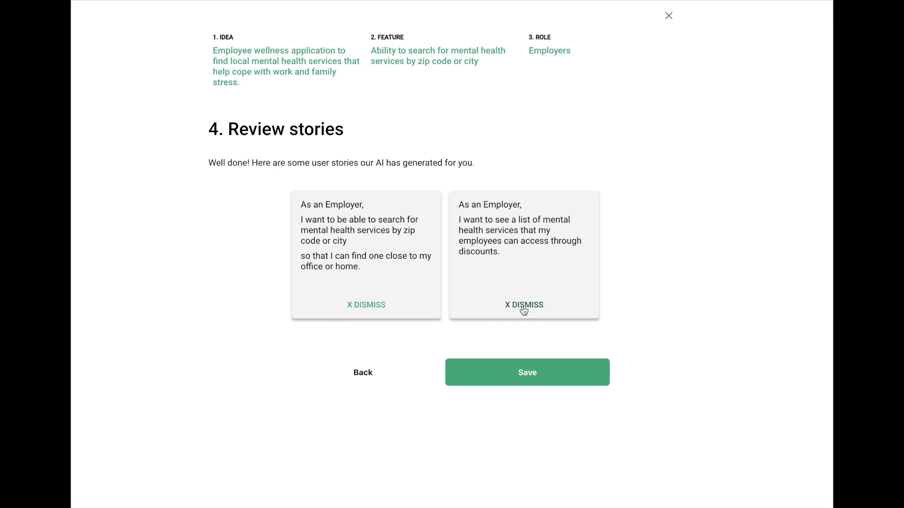
{"action": "left_click", "coordinate": [523, 309]}
{"action": "left_click", "coordinate": [525, 373]}
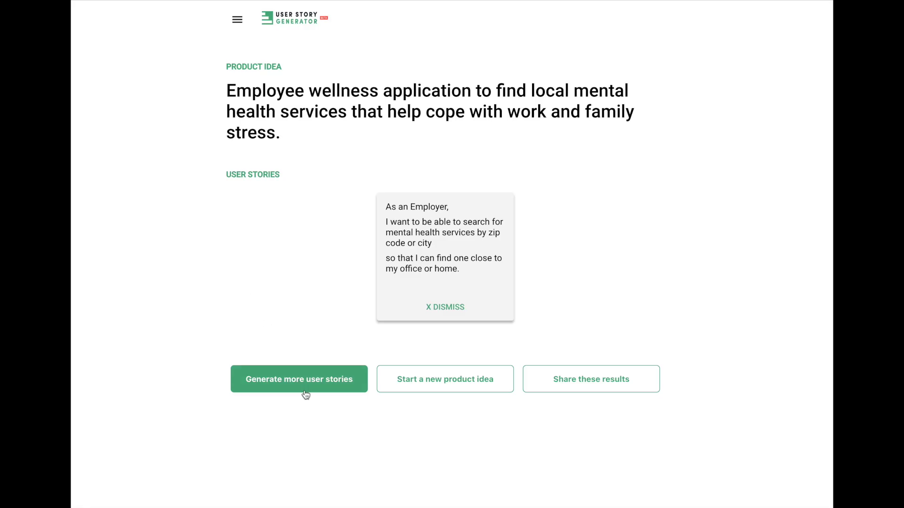
Generate more stories for the filter-results feature using the Employees role.
{"action": "left_click", "coordinate": [303, 388]}
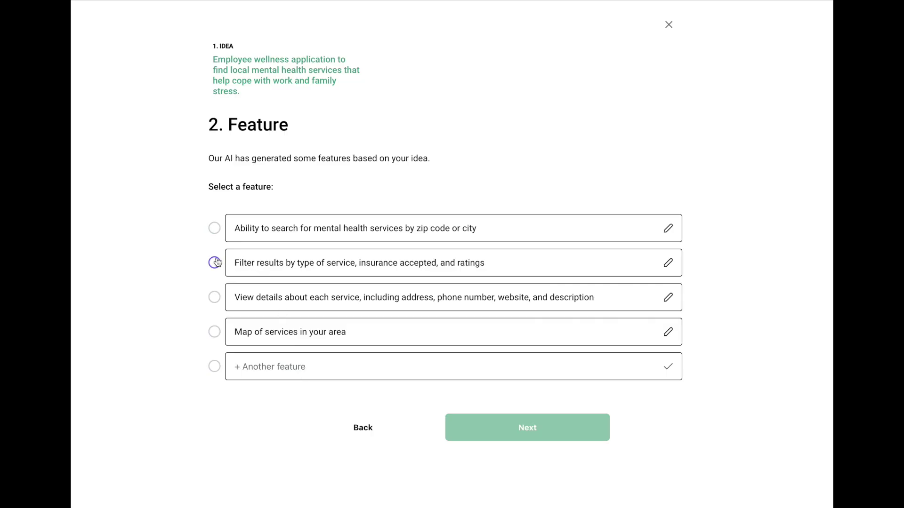
{"action": "left_click", "coordinate": [215, 263]}
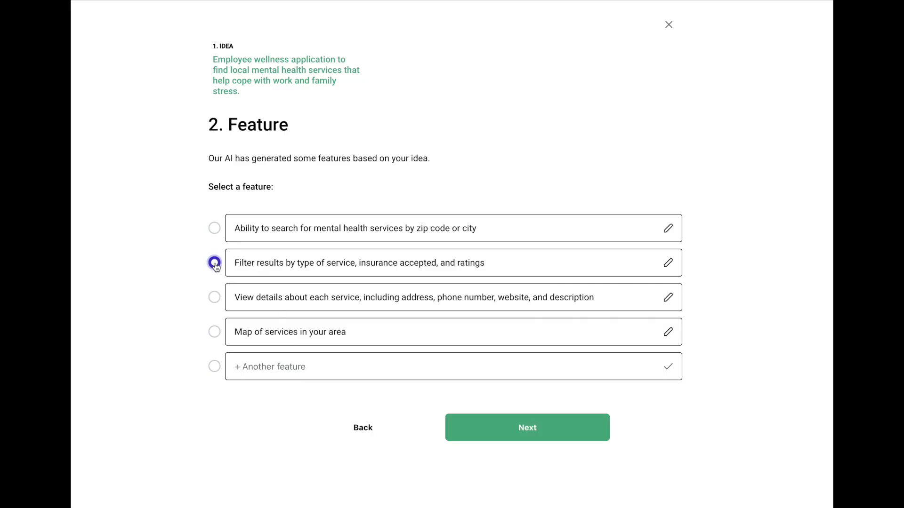
{"action": "left_click", "coordinate": [526, 437]}
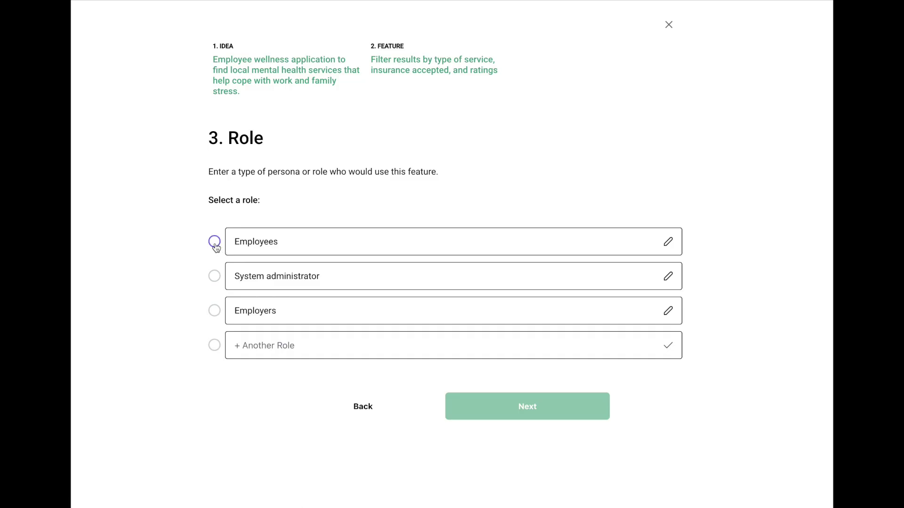
{"action": "left_click", "coordinate": [215, 242]}
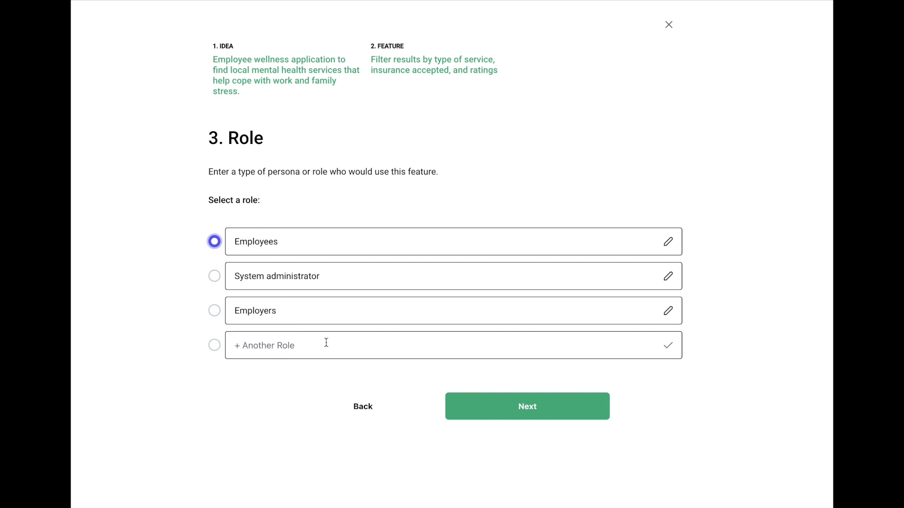
{"action": "left_click", "coordinate": [512, 409]}
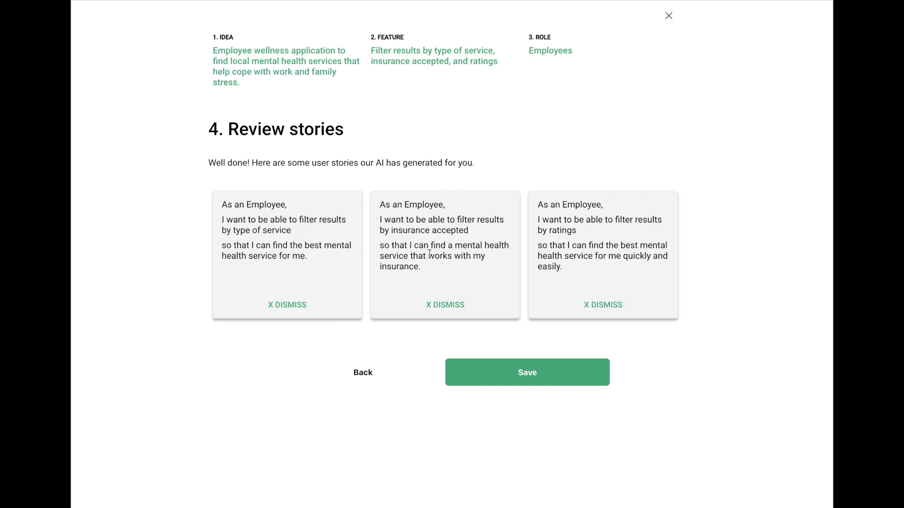
Dismiss the filter-by-type-of-service story and save the insurance and ratings stories.
{"action": "left_click", "coordinate": [285, 304]}
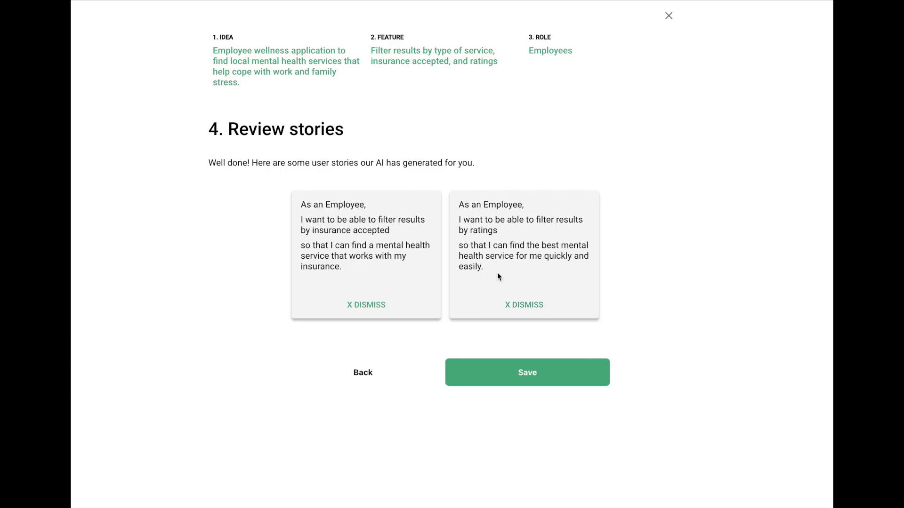
{"action": "left_click", "coordinate": [522, 372]}
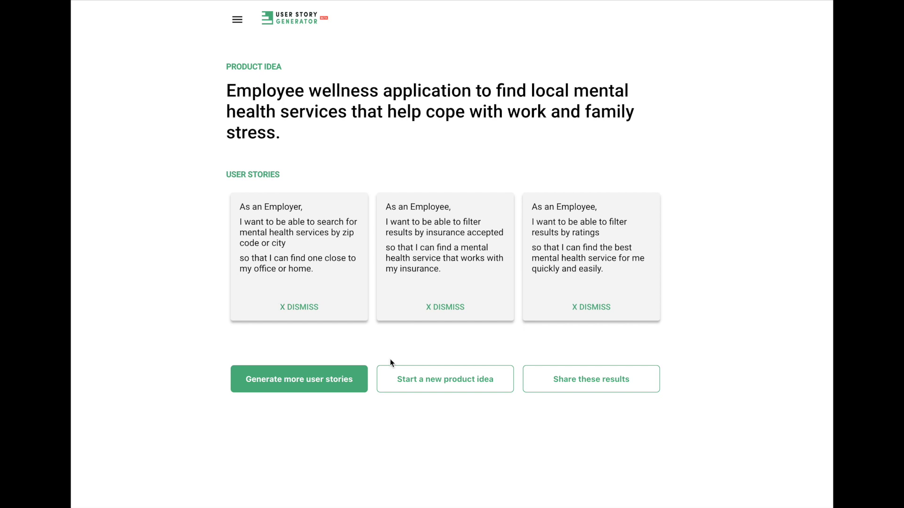
Copy the shareable link to the saved results and close the share panel.
{"action": "left_click", "coordinate": [584, 385]}
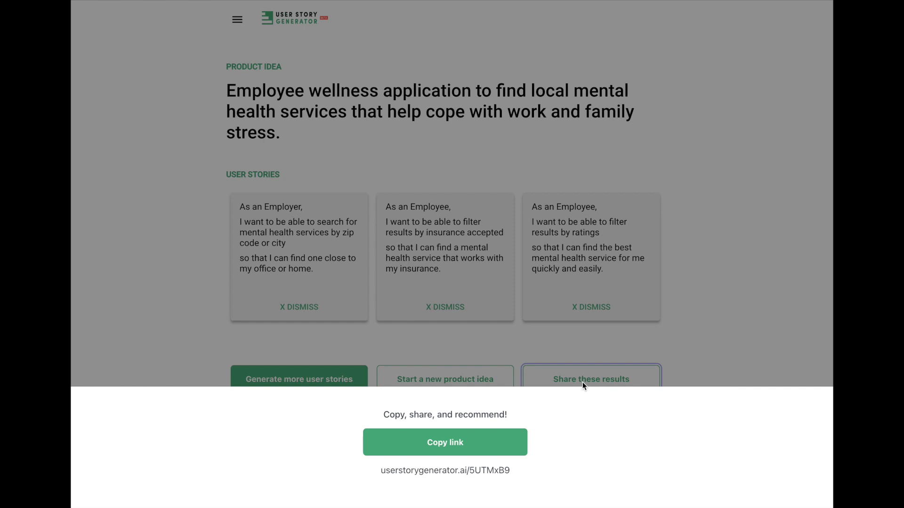
{"action": "left_click", "coordinate": [439, 450]}
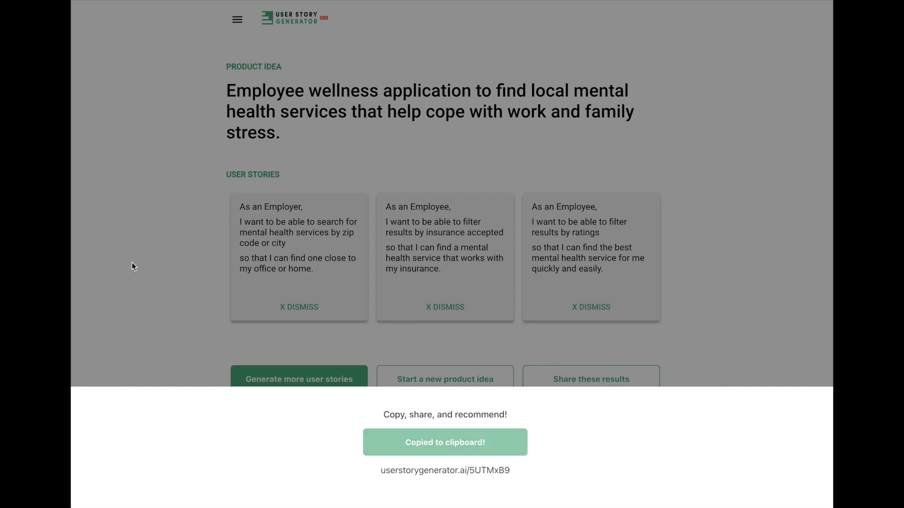
{"action": "left_click", "coordinate": [191, 284]}
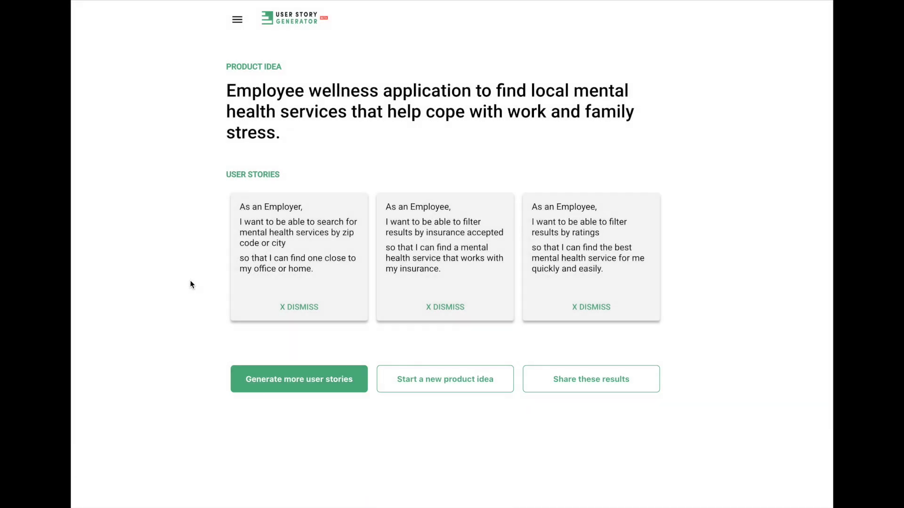